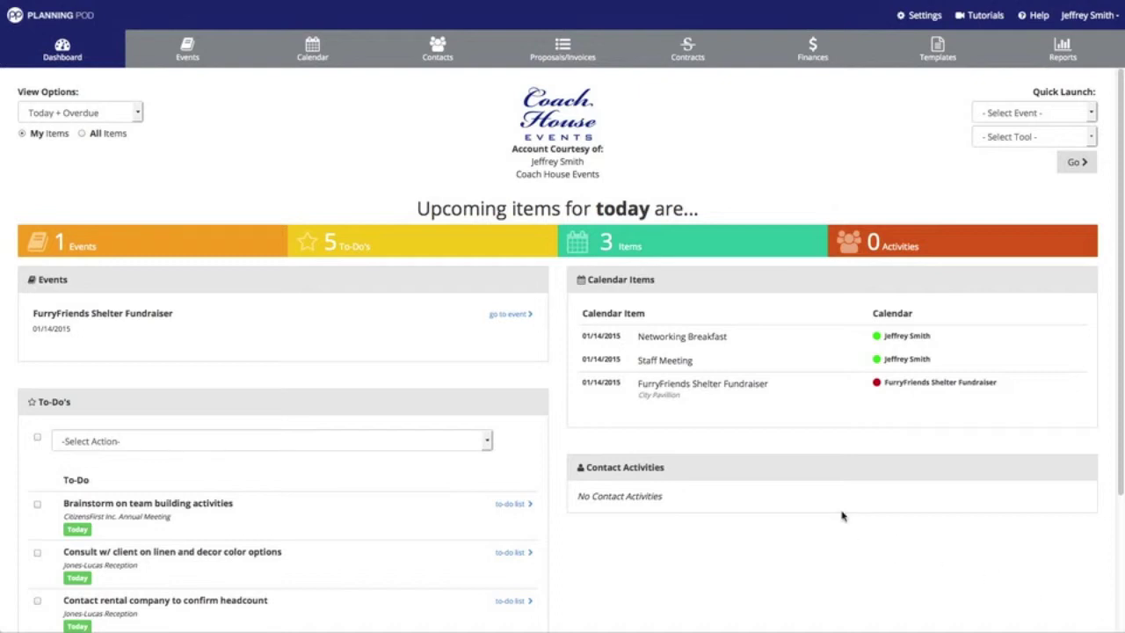
Go from the dashboard to the Contacts page.
click(441, 59)
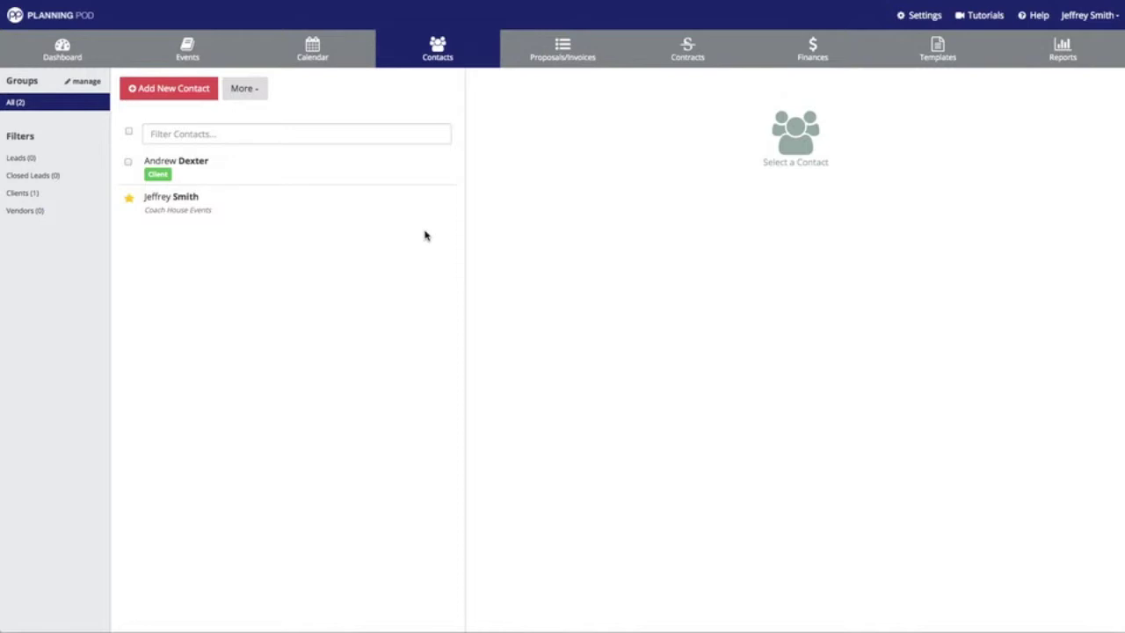
Start a new contact and fill in her first name, last name and primary e-mail address.
click(187, 92)
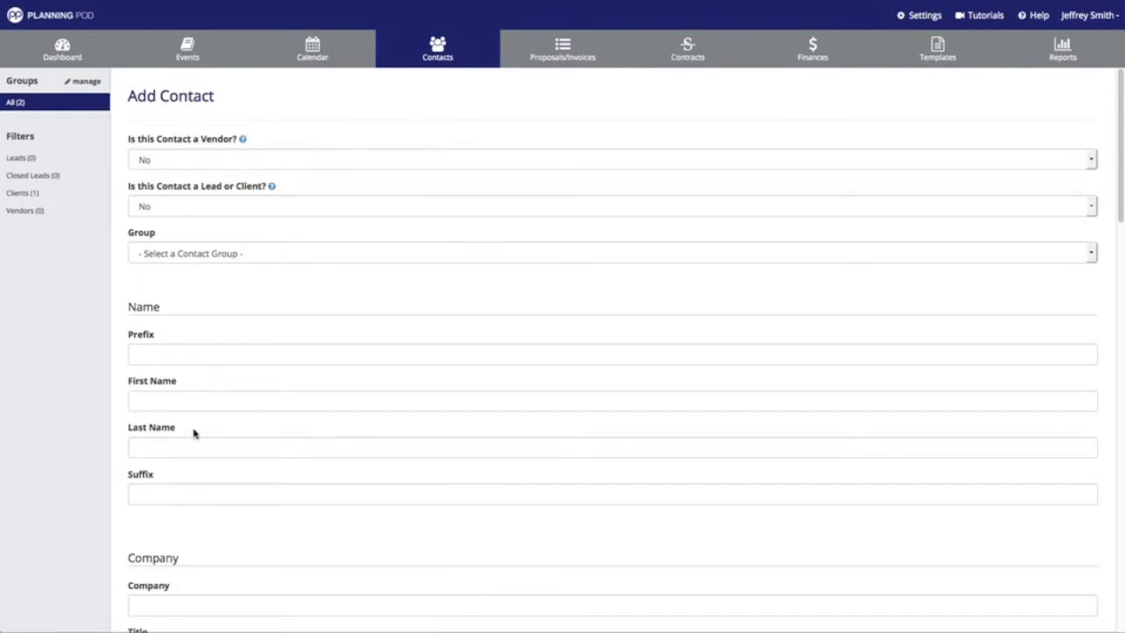
click(205, 403)
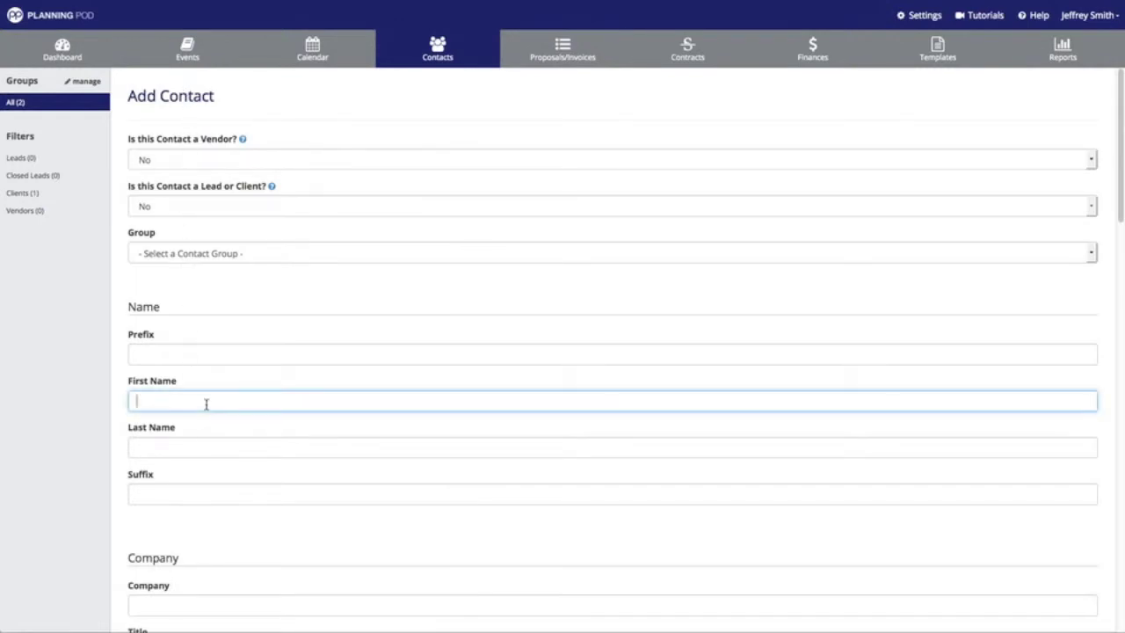
key(Tab)
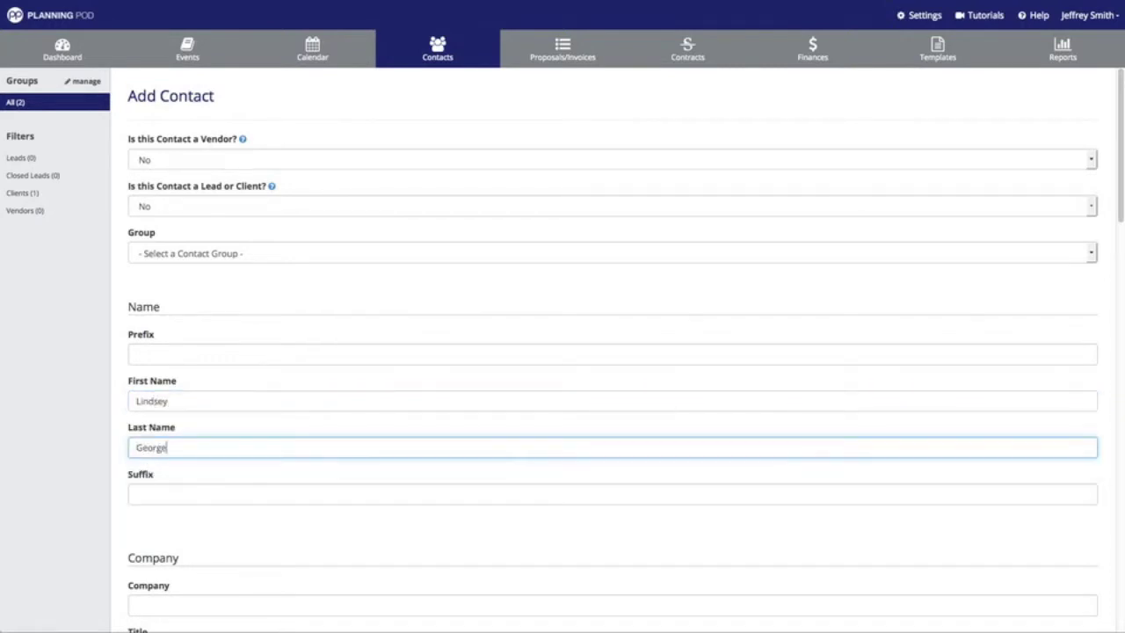
scroll(212, 401, down, 5)
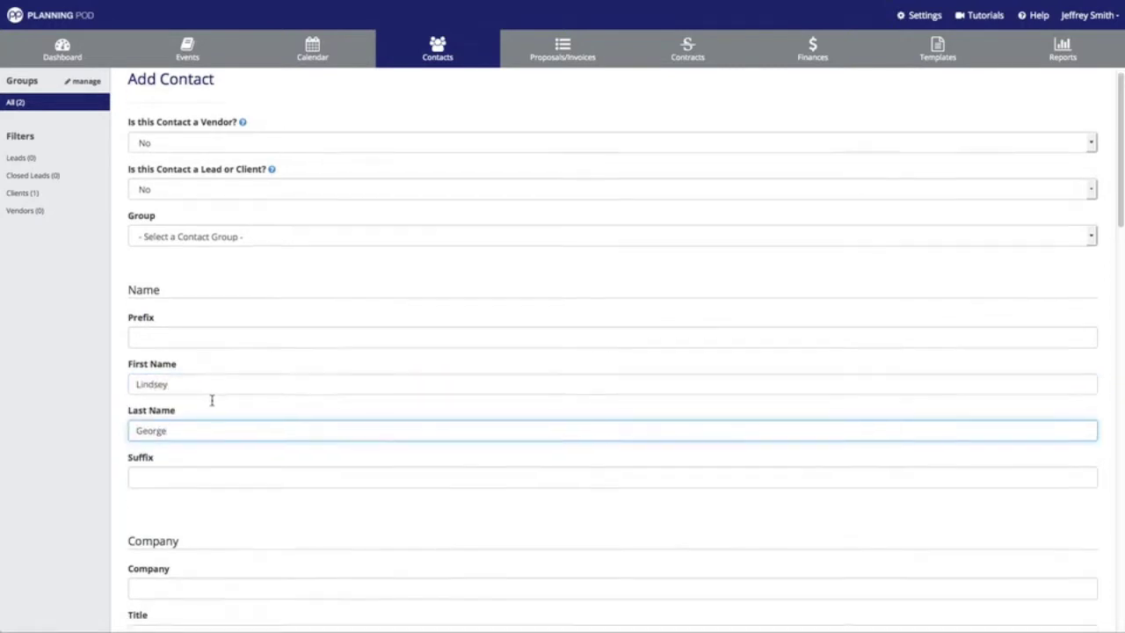
scroll(212, 400, down, 8)
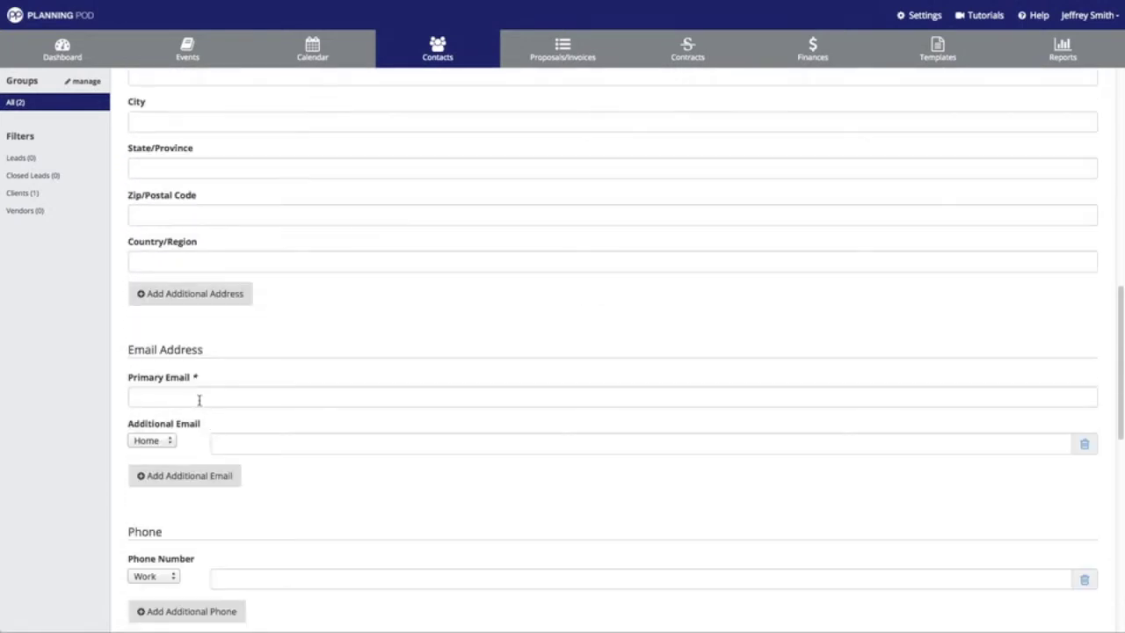
click(200, 398)
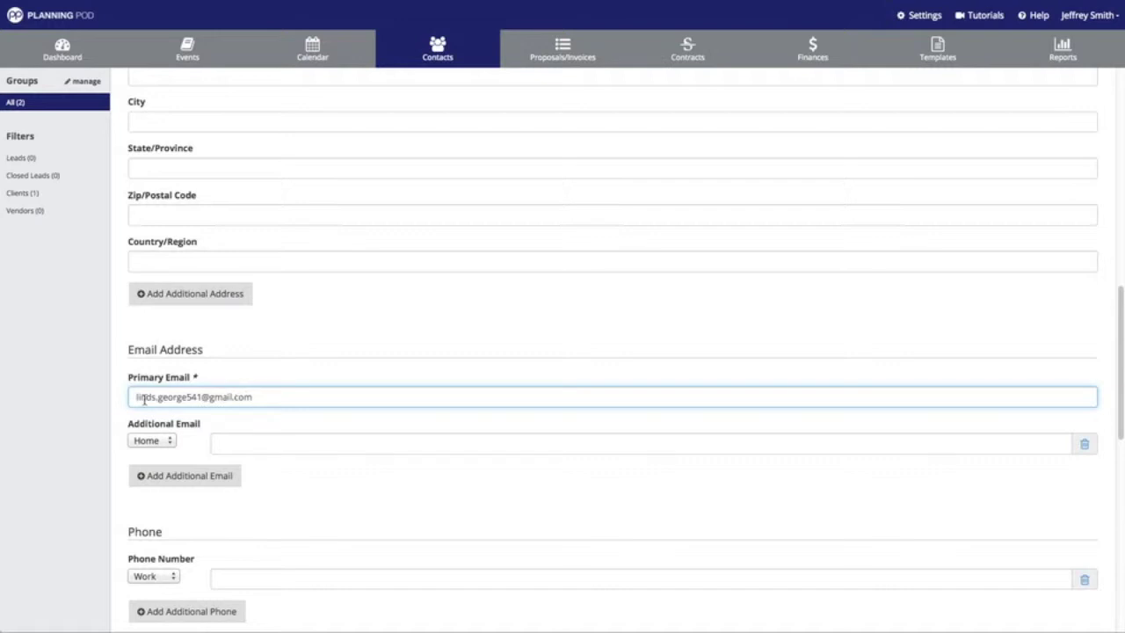
click(137, 397)
scroll(331, 433, down, 7)
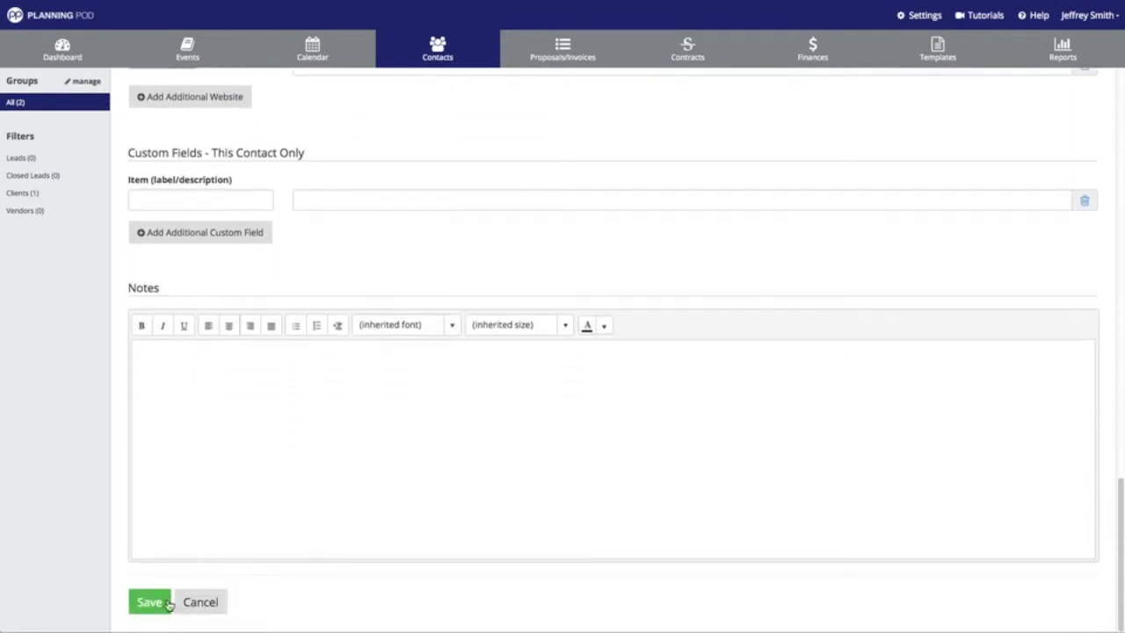
Save the new contact and open her profile from the contacts list.
click(164, 602)
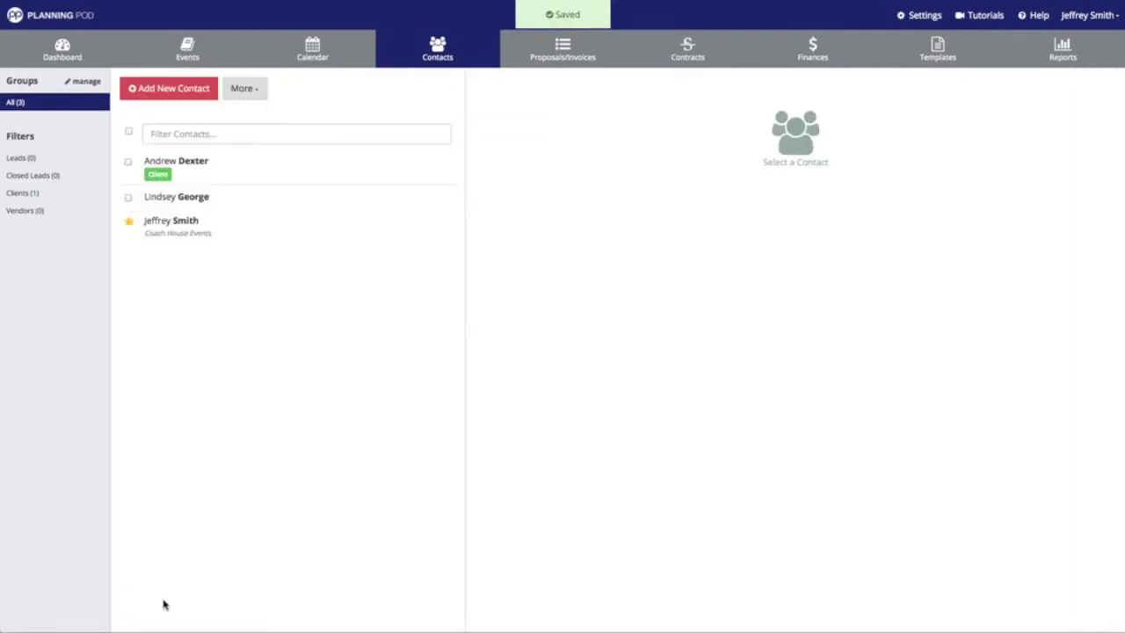
click(204, 200)
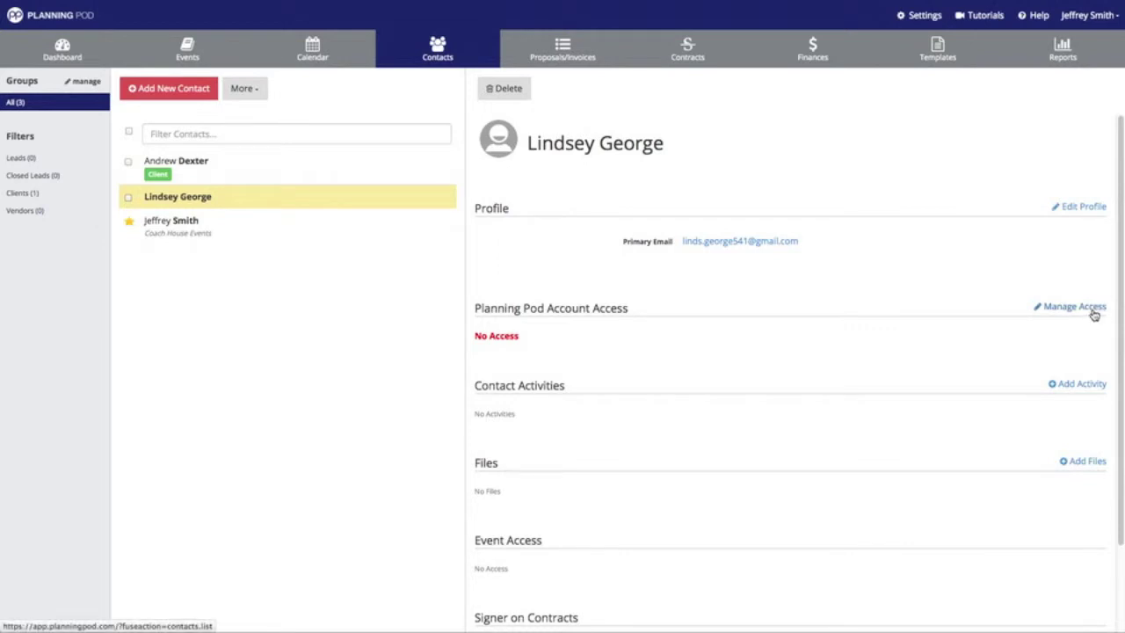
Grant the contact Employee access level with login instructions e-mailed, and save.
click(1093, 314)
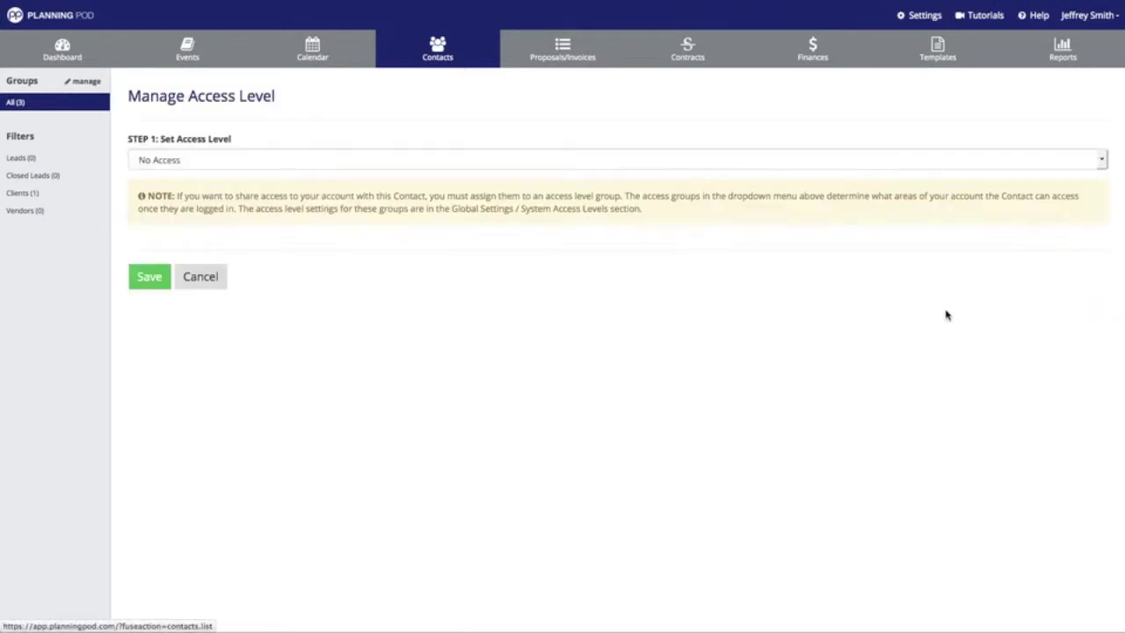
click(221, 165)
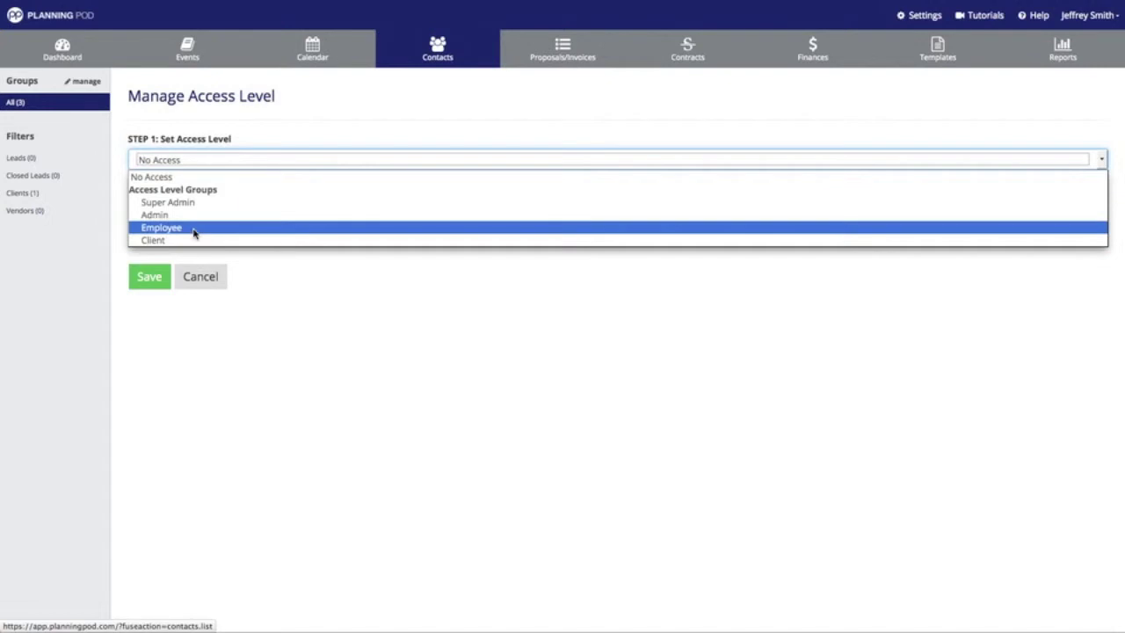
click(194, 229)
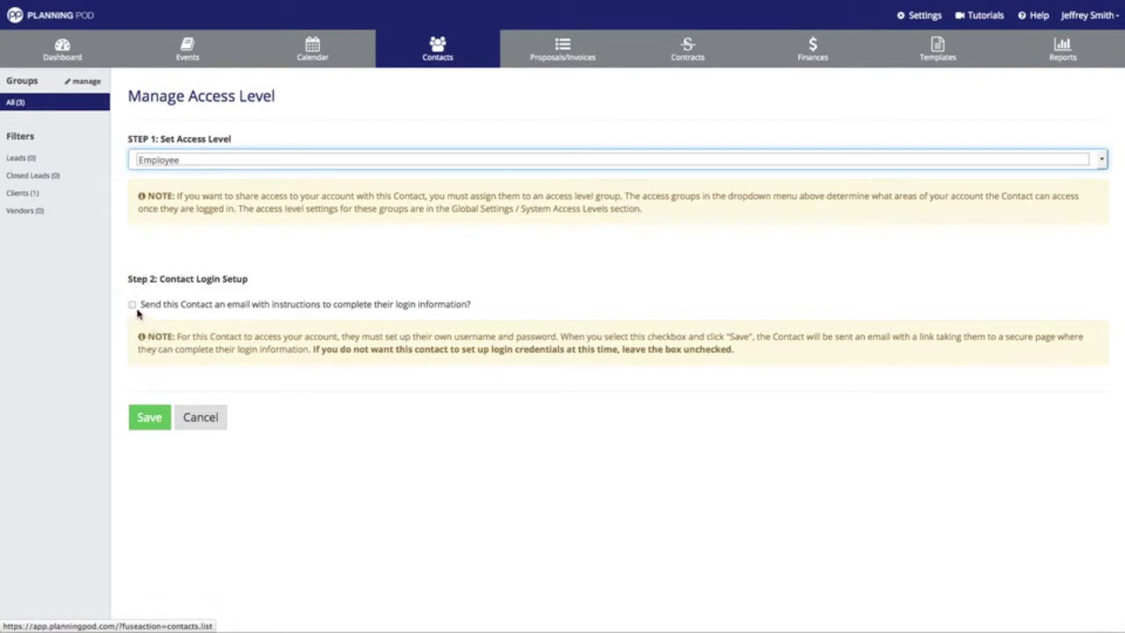
click(132, 305)
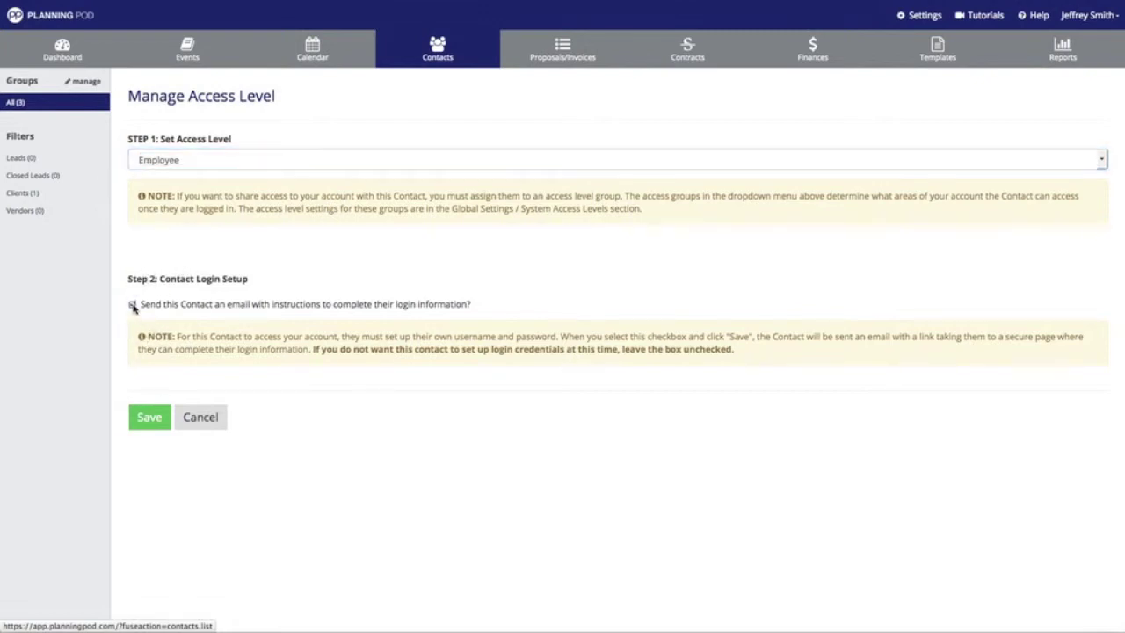
click(151, 420)
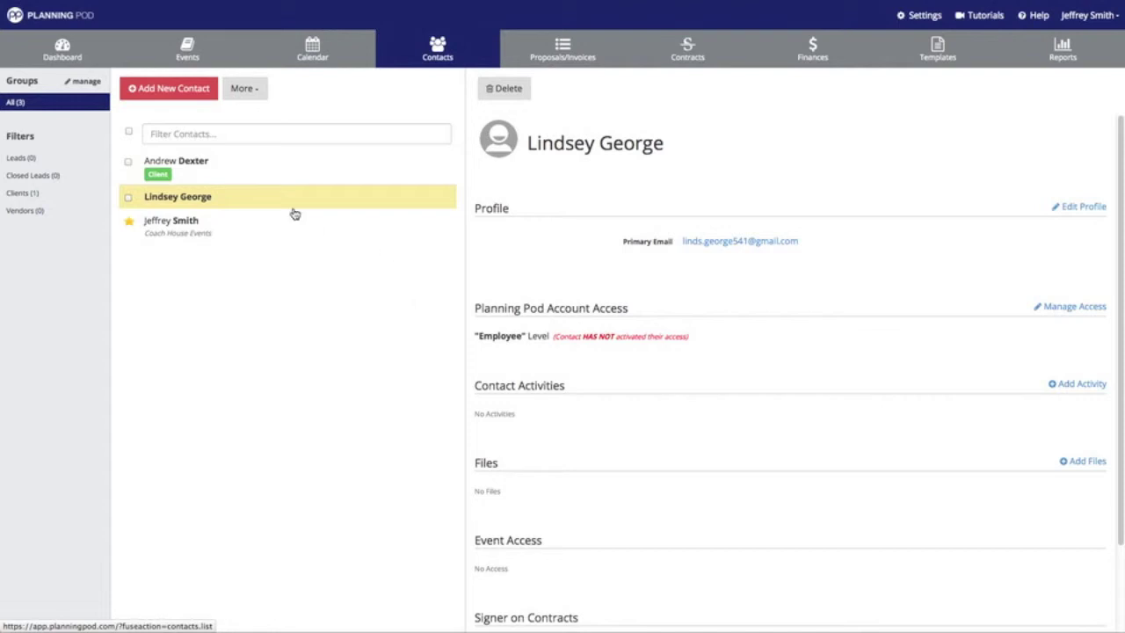
Open the Jones-Lucas Reception event for editing.
click(188, 53)
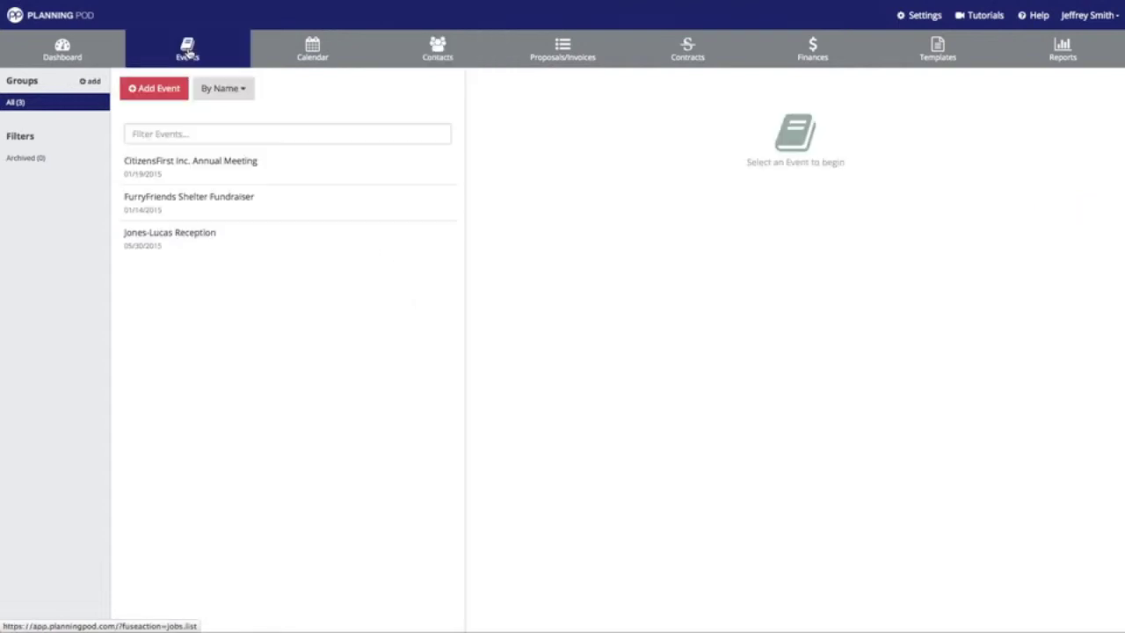
click(207, 234)
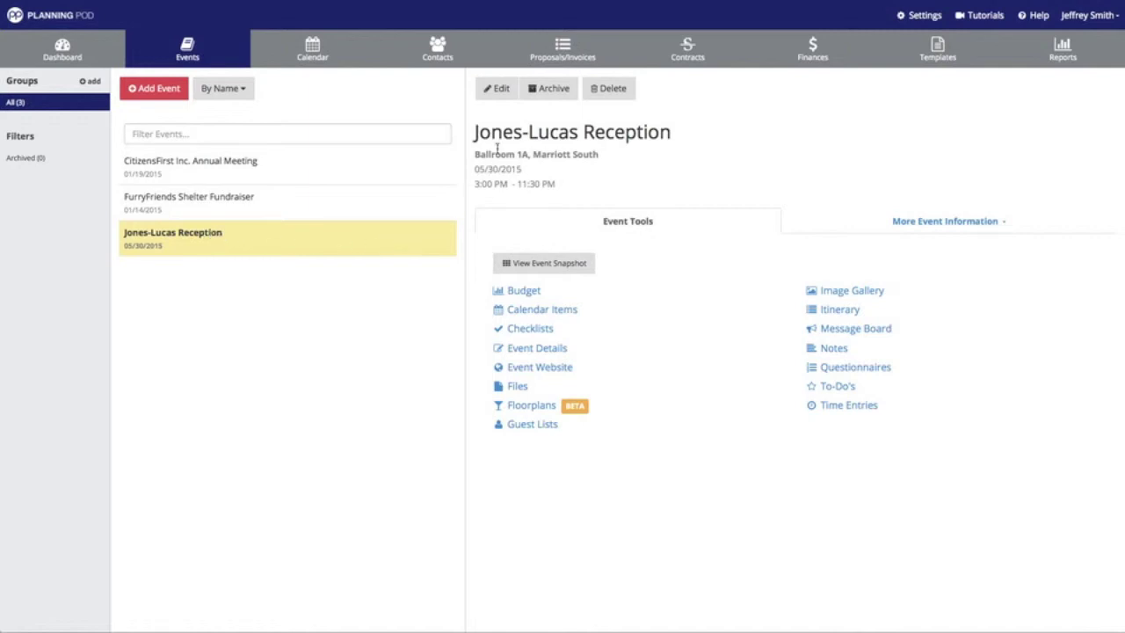
click(501, 91)
Assign the new contact to the Jones-Lucas Reception event and save it.
scroll(391, 256, down, 1)
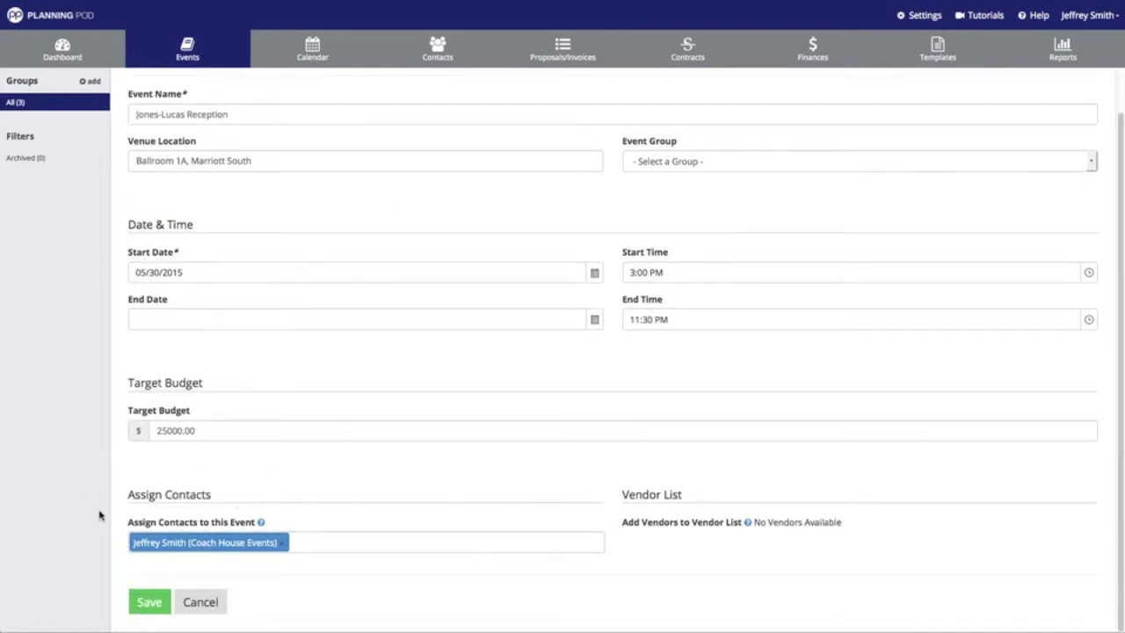
click(317, 546)
click(203, 582)
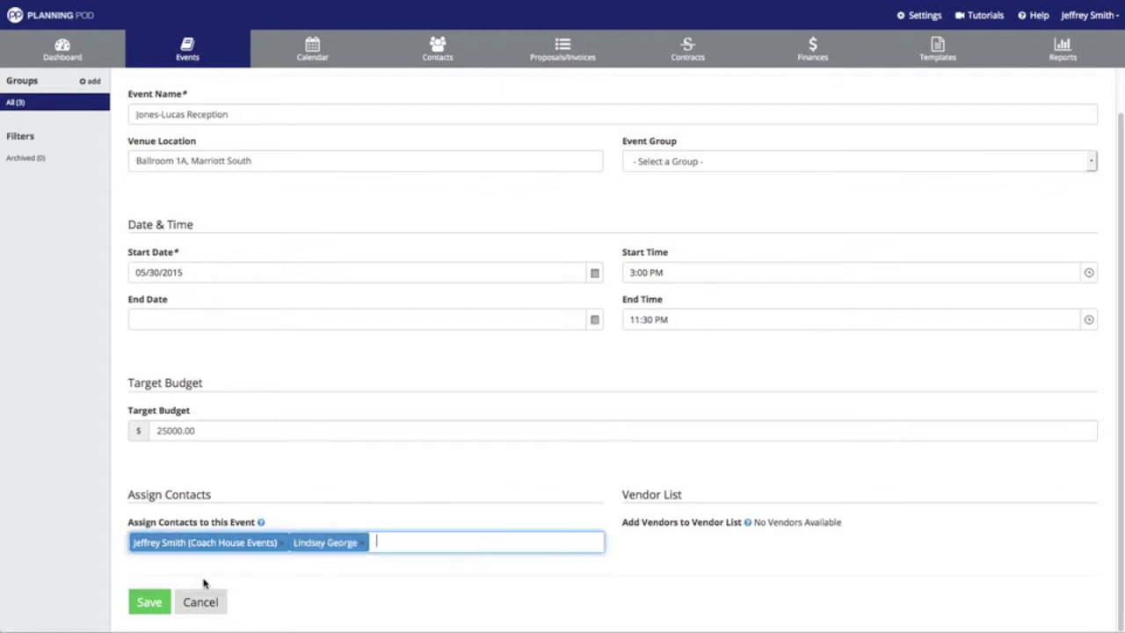
click(152, 603)
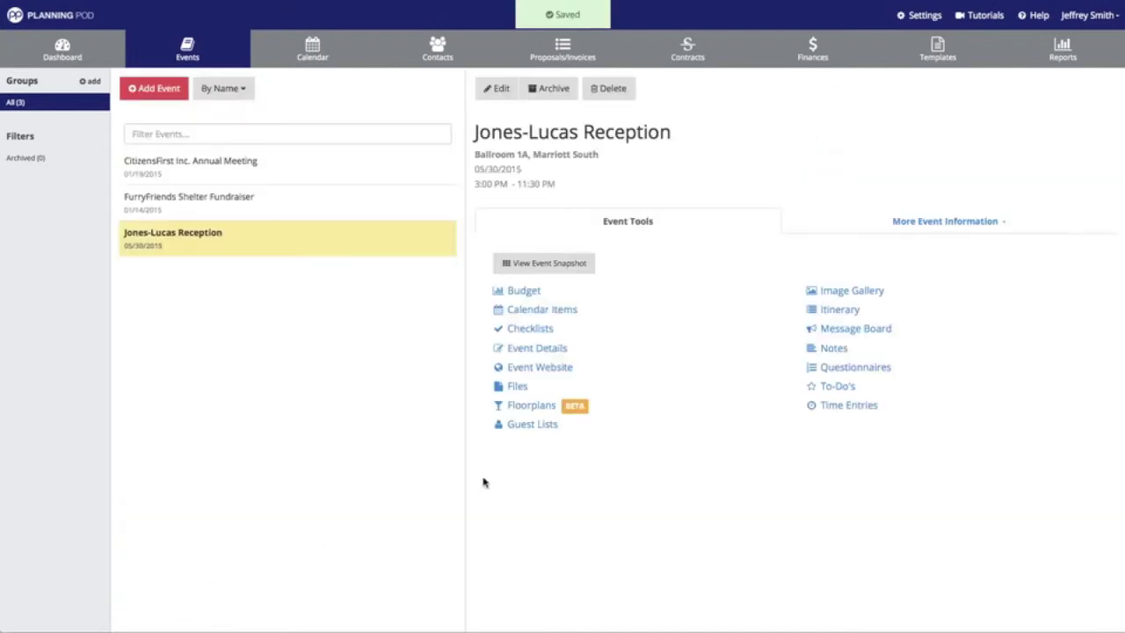
View the event's assigned contacts, then start a new event with the contact assigned and cancel it.
click(908, 226)
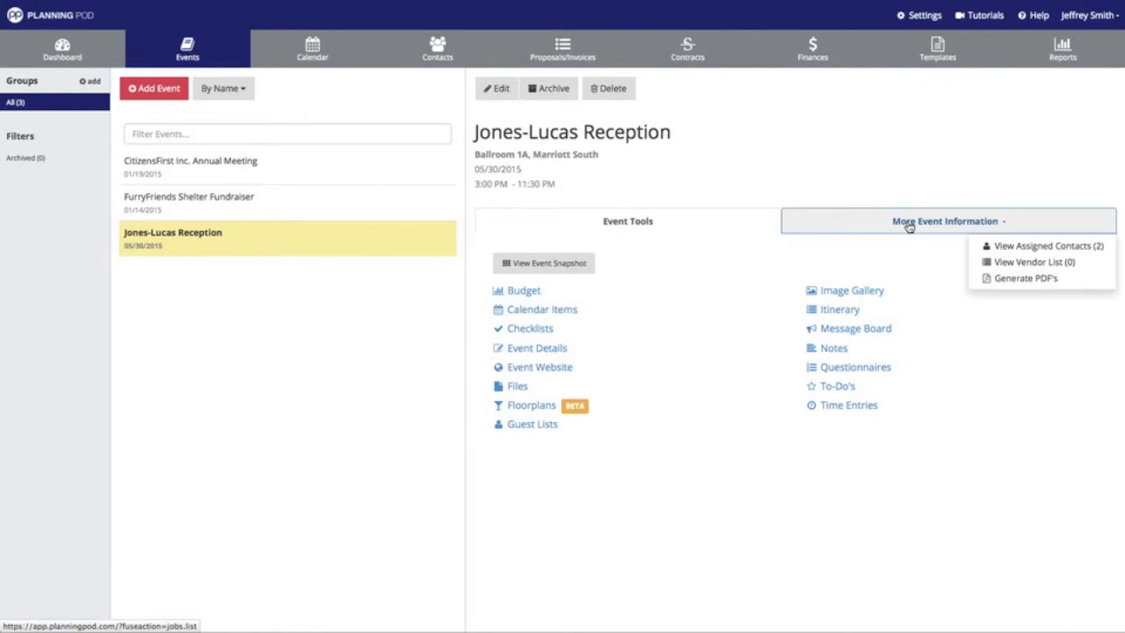
click(1015, 245)
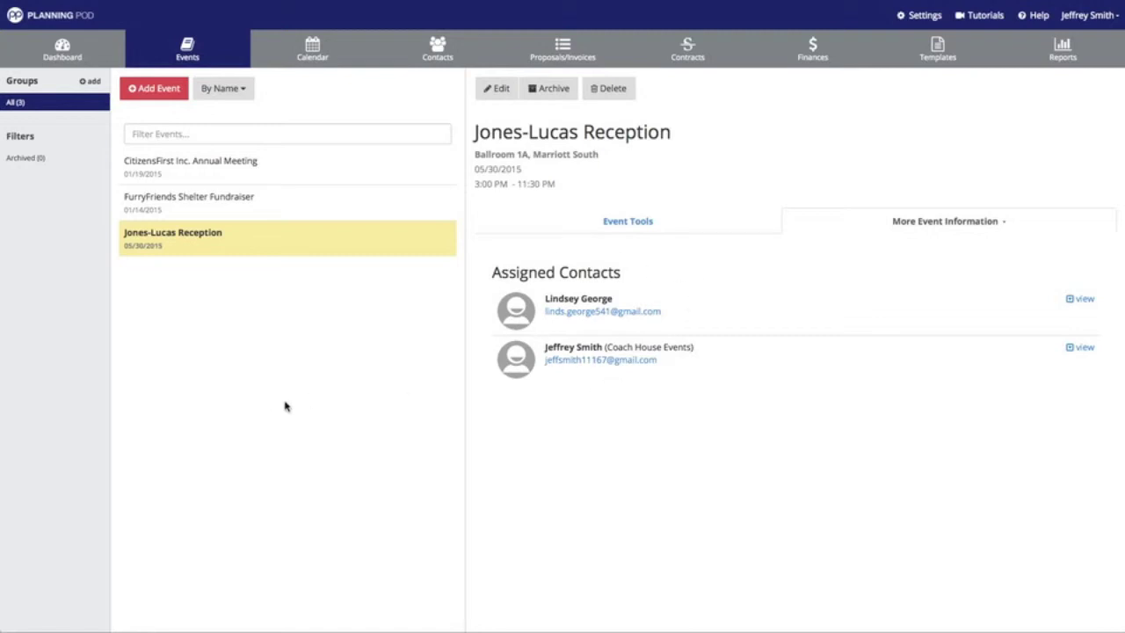
click(158, 89)
scroll(287, 191, down, 1)
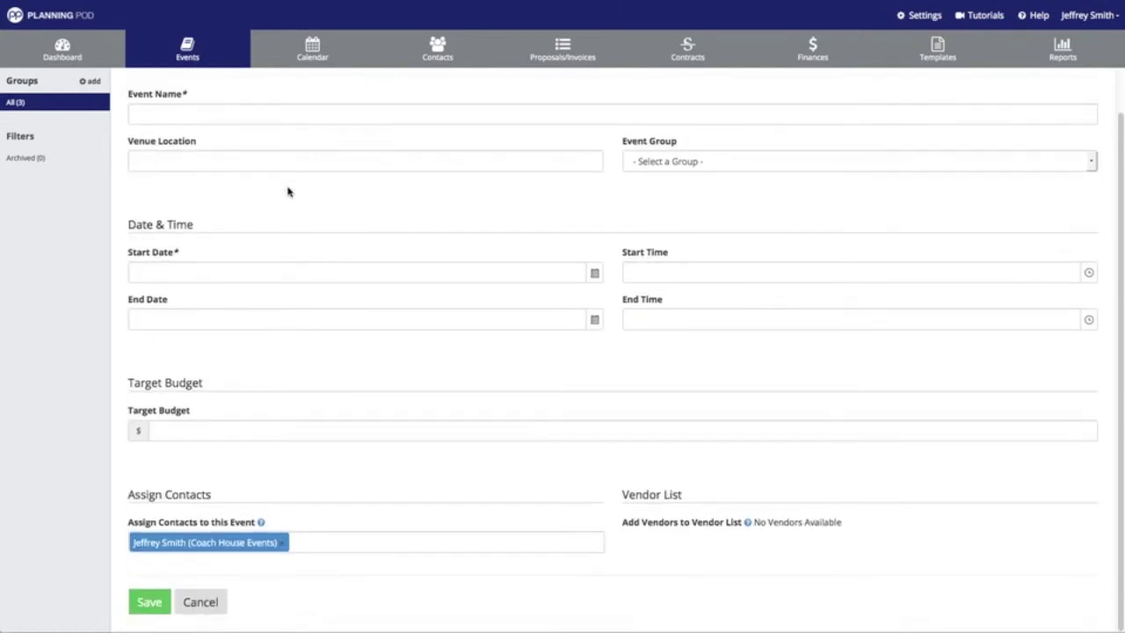
click(295, 540)
click(281, 588)
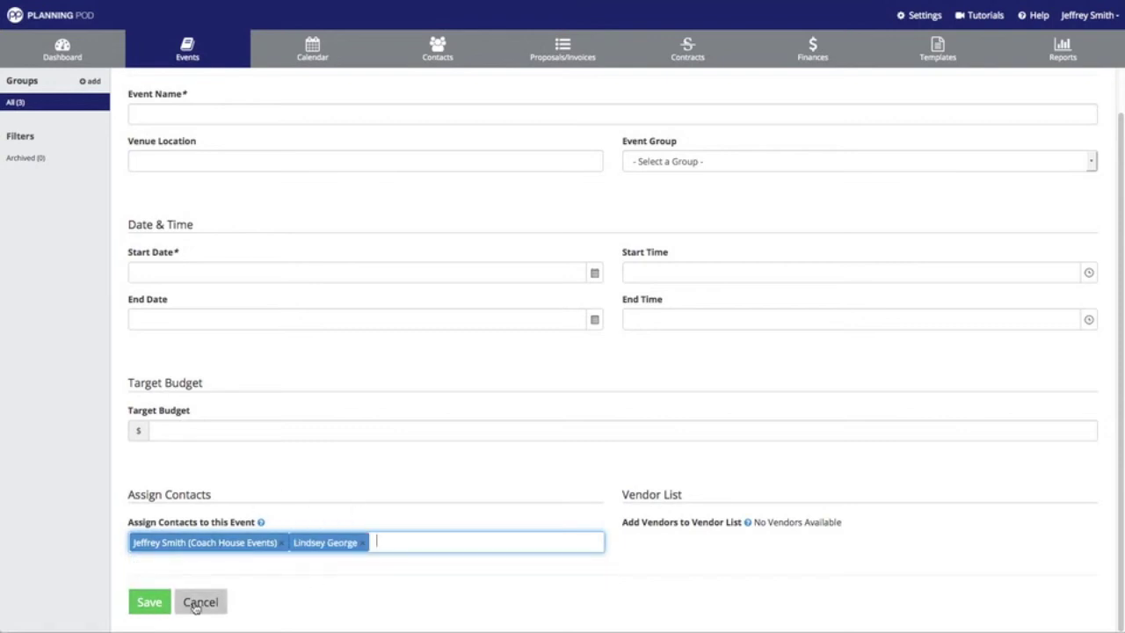
click(199, 603)
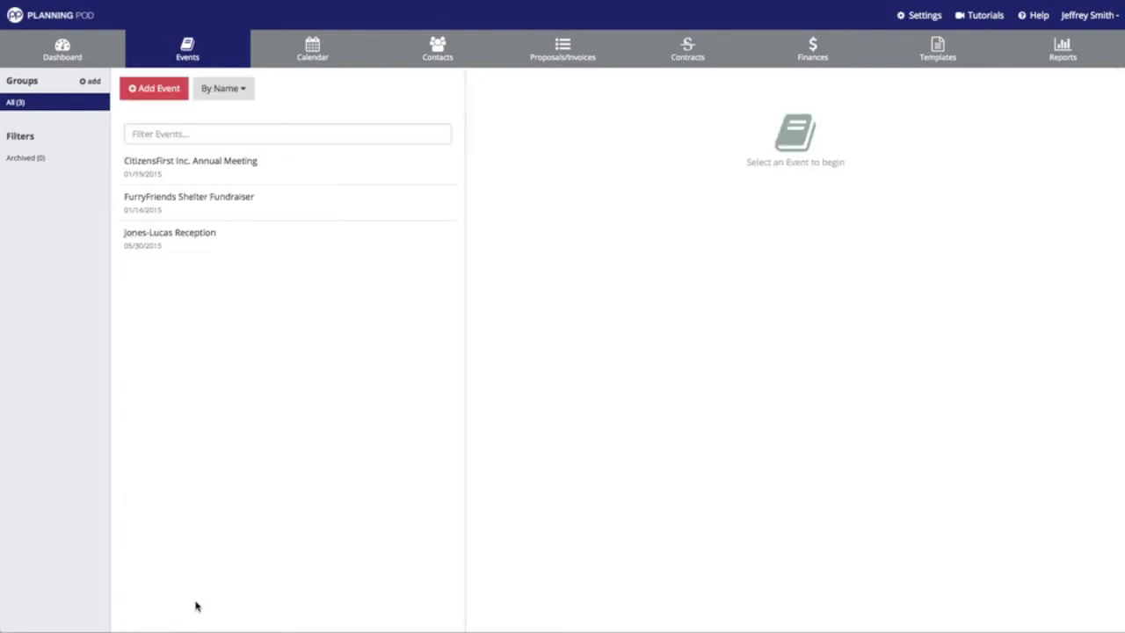
Sign out of Planning Pod from the account menu, confirming the logout.
click(1073, 21)
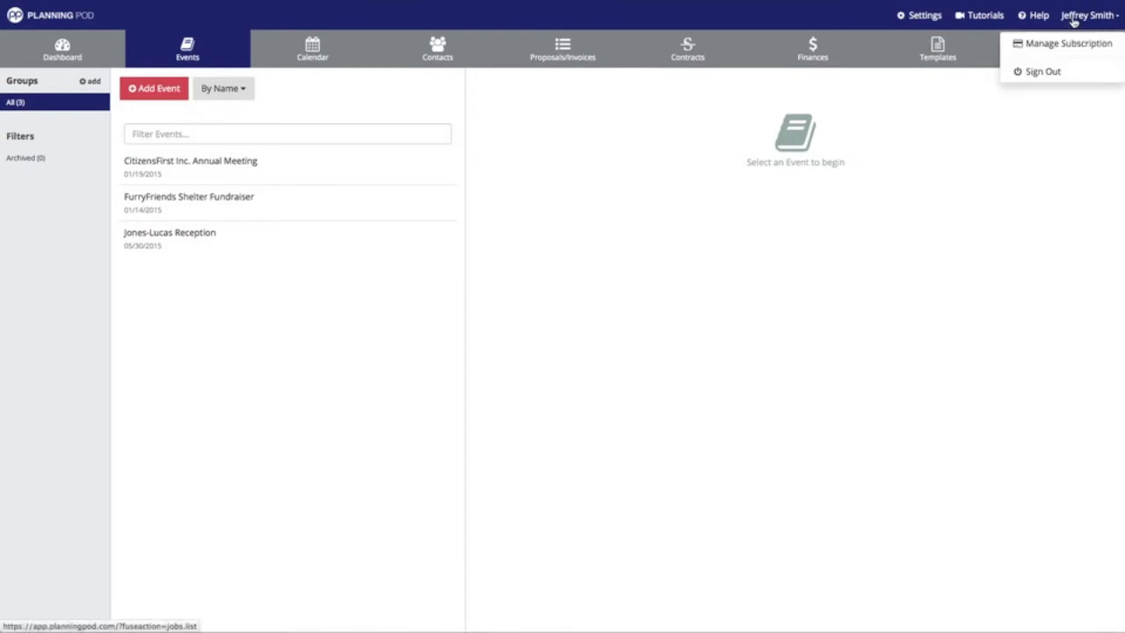
click(1043, 72)
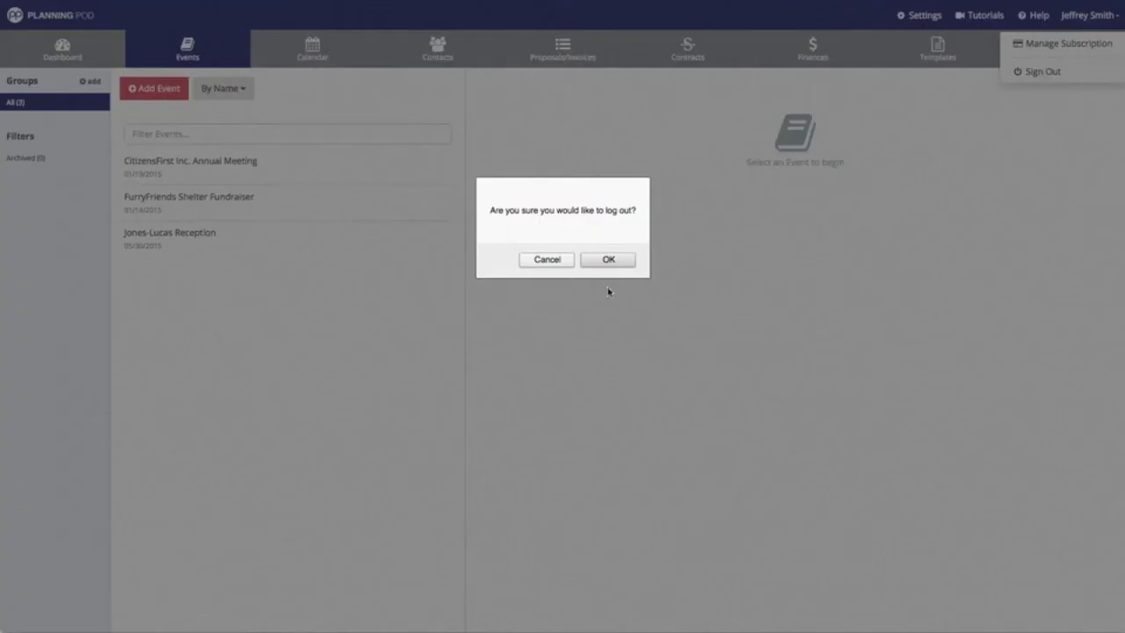
click(602, 259)
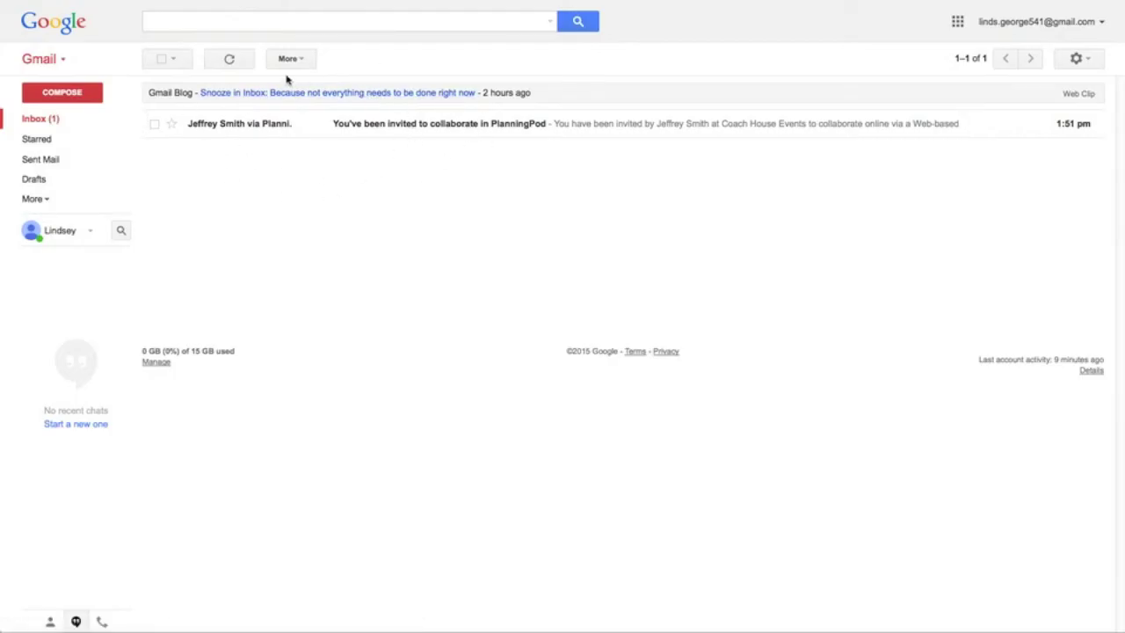
Open the Planning Pod invitation email, dismiss the calendar tip, and follow the login setup link.
click(423, 127)
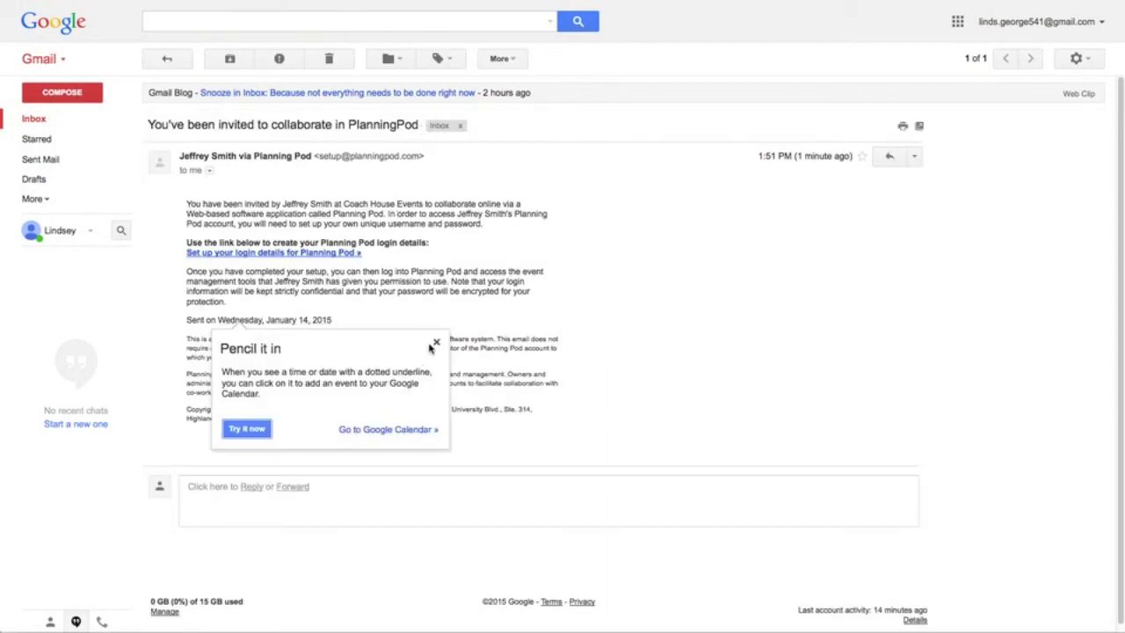
click(436, 342)
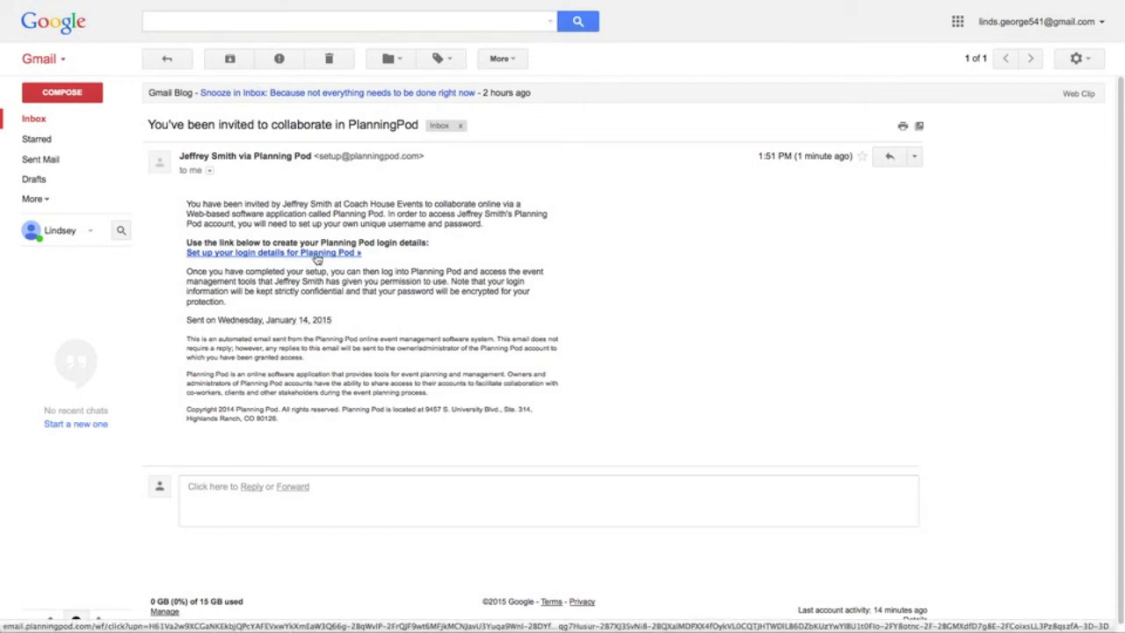
click(317, 254)
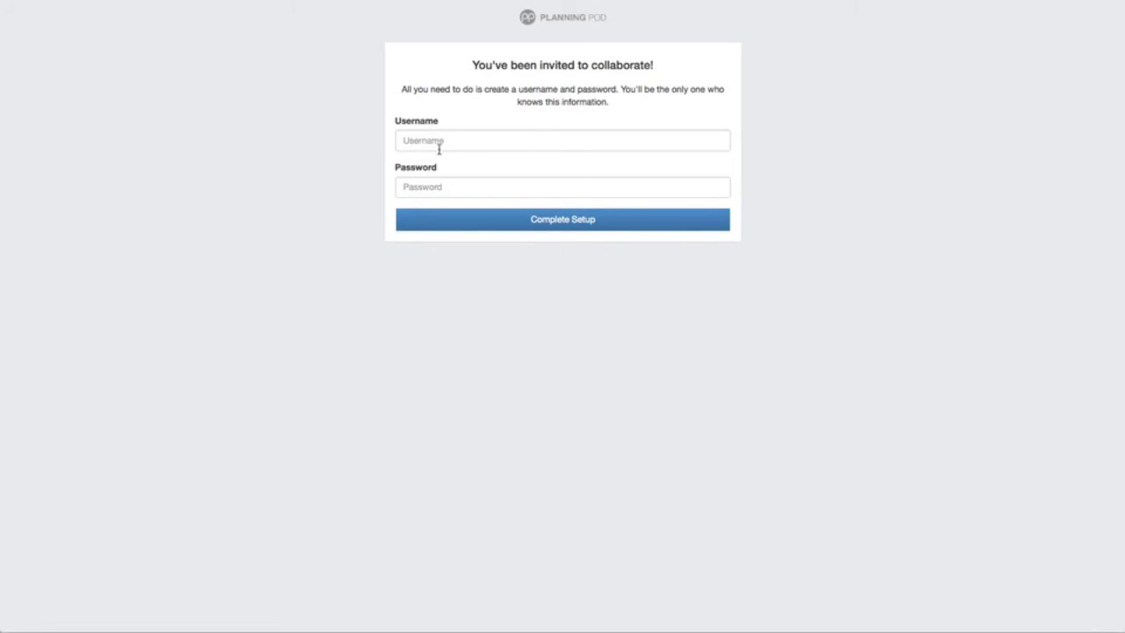
Complete the account setup with the chosen username and a password.
click(440, 147)
text(LindseyG)
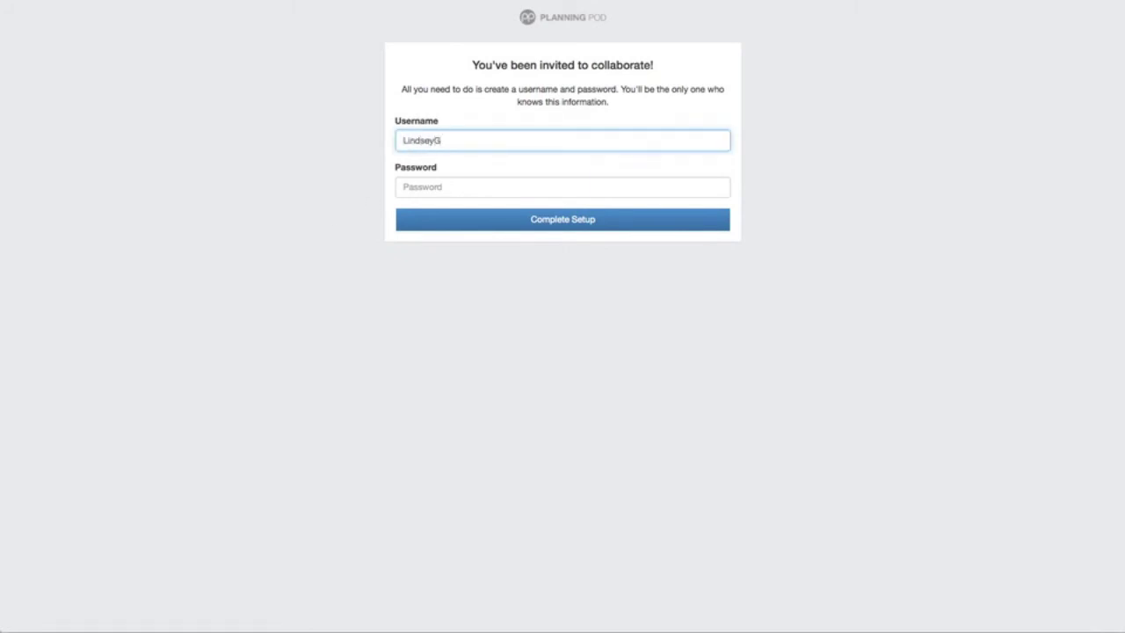
click(562, 186)
text(***)
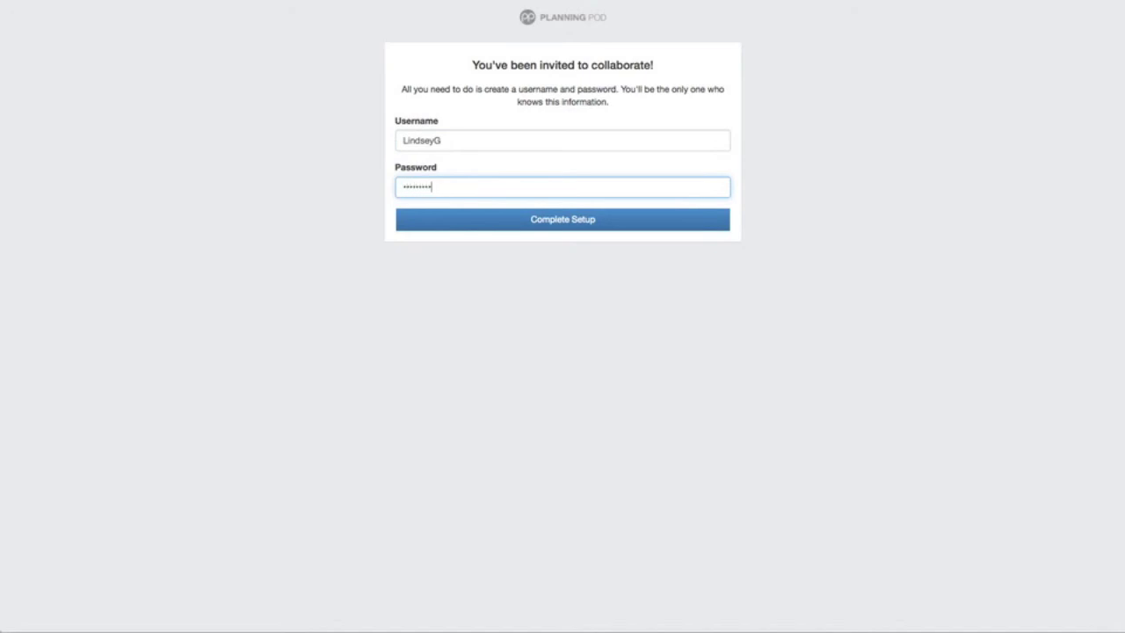
click(559, 226)
Sign in to Planning Pod with the new username and password.
click(500, 83)
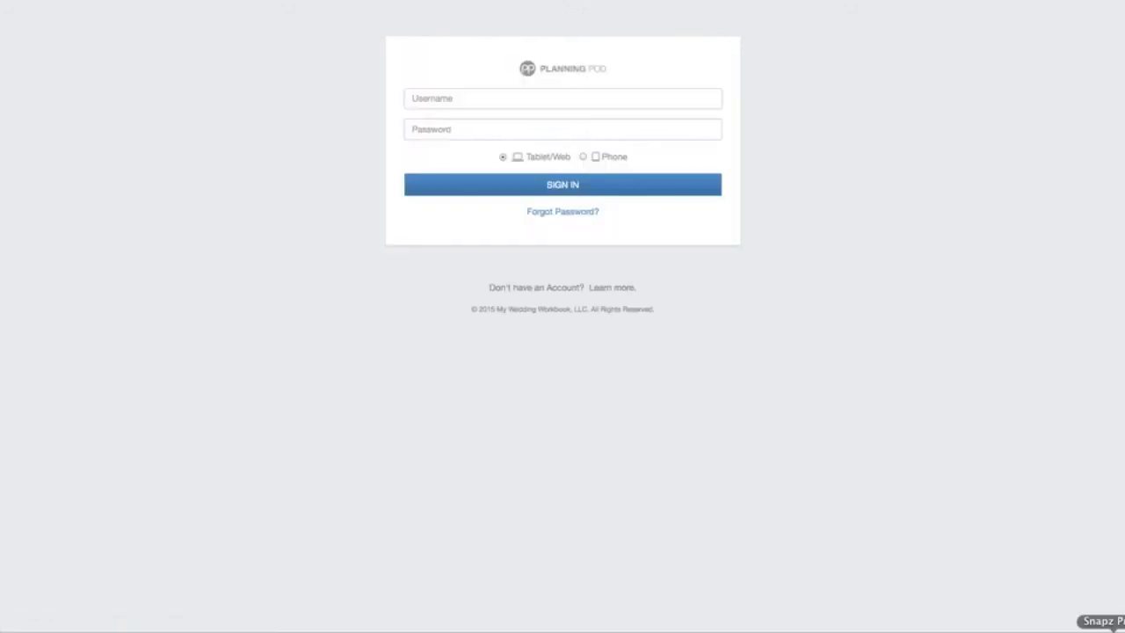
click(628, 99)
text(Linds)
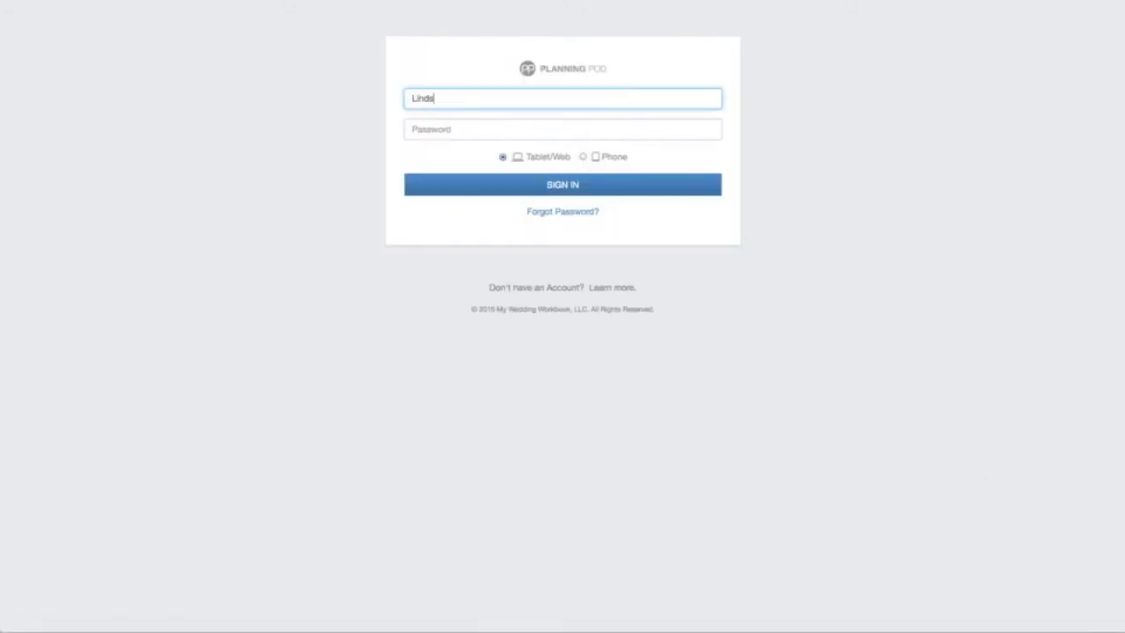
text(eyG)
key(Tab)
text(*****)
click(655, 184)
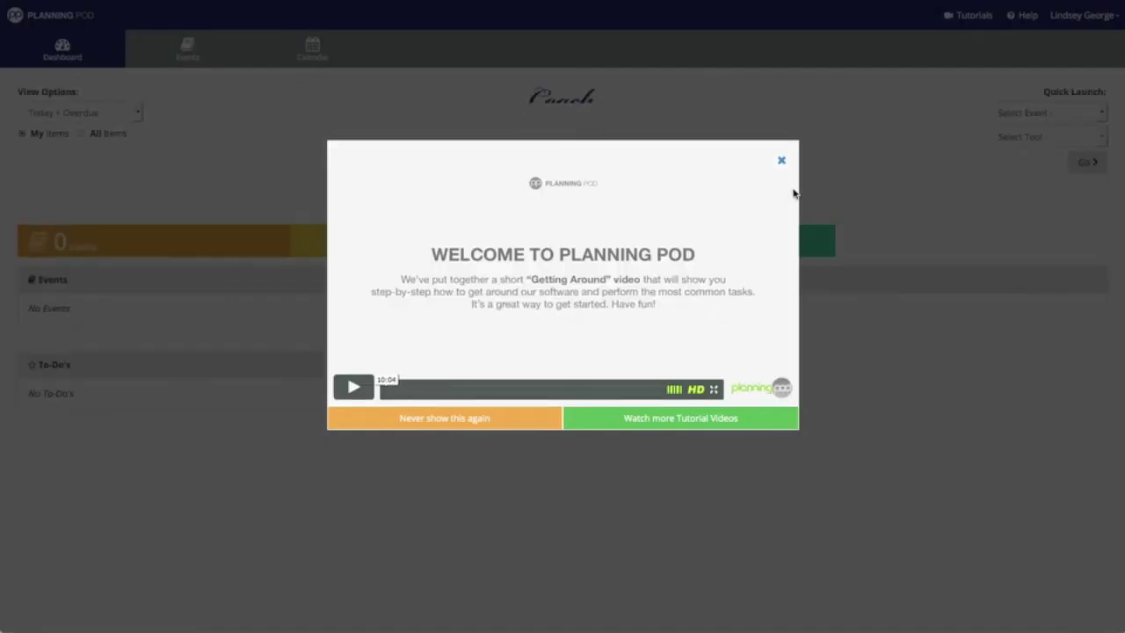
Close the welcome video and open the Jones-Lucas Reception event from the Events list.
click(781, 161)
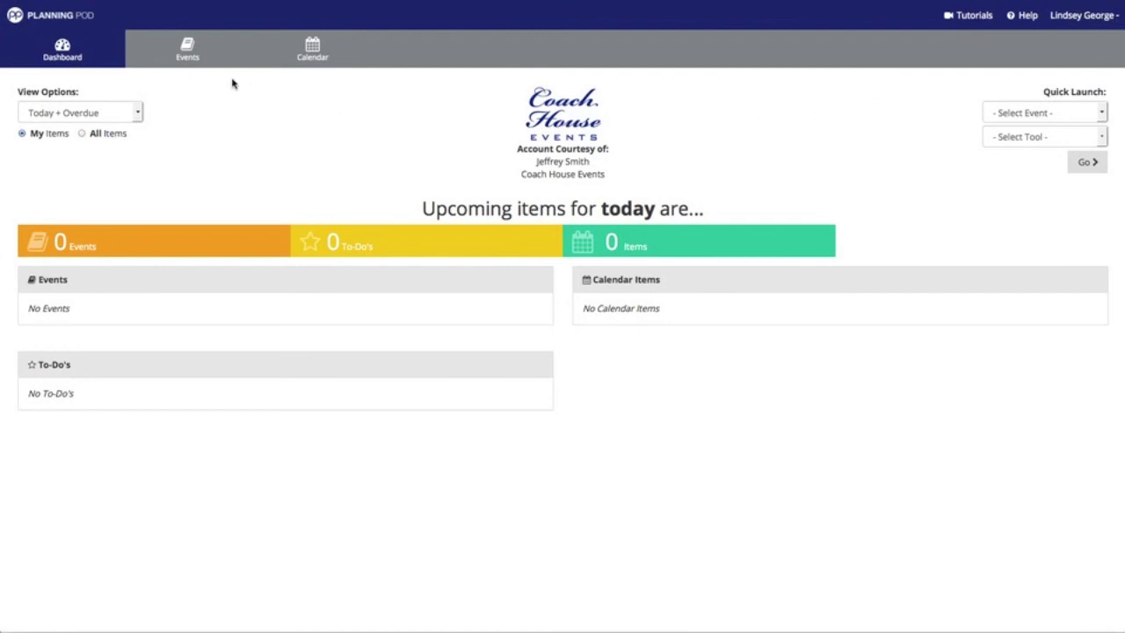
click(190, 53)
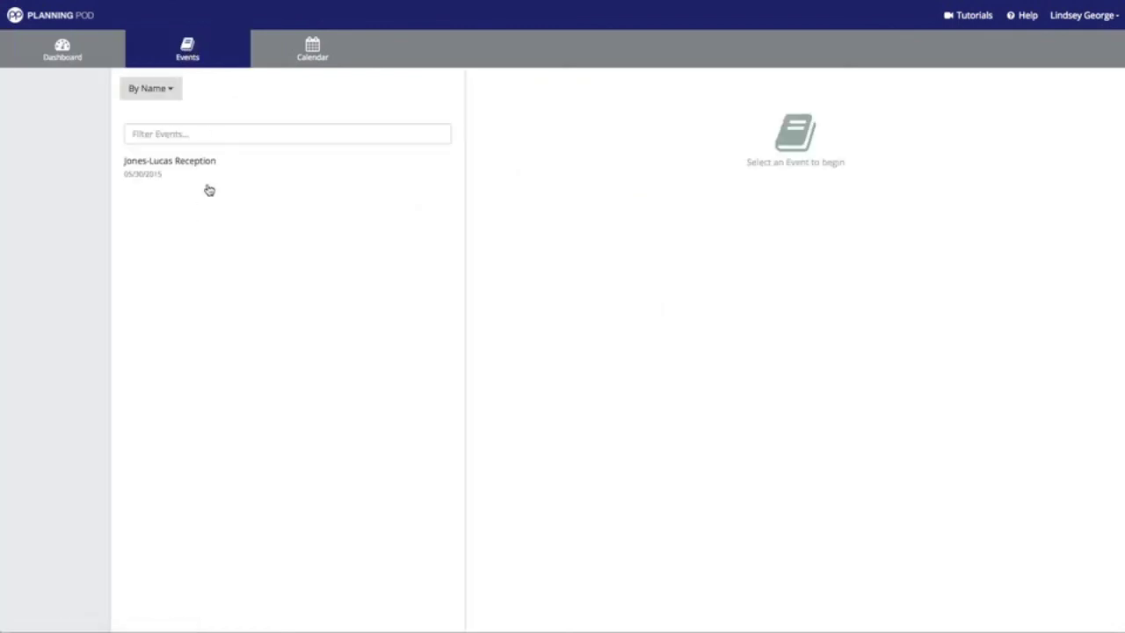
click(160, 173)
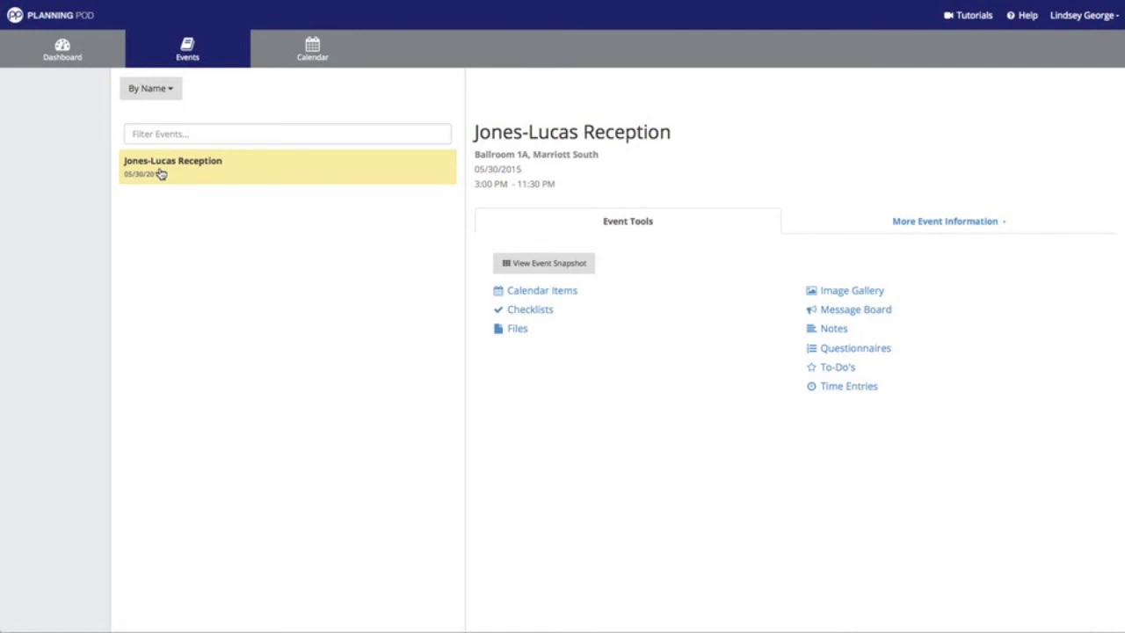